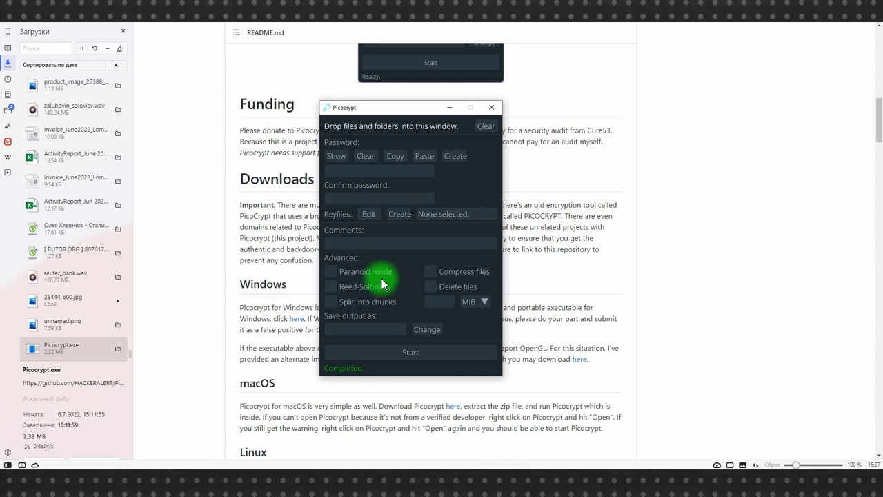
Step: Bring Total Commander's window to the front beside the empty Picocrypt window
{"action": "left_click", "coordinate": [197, 468]}
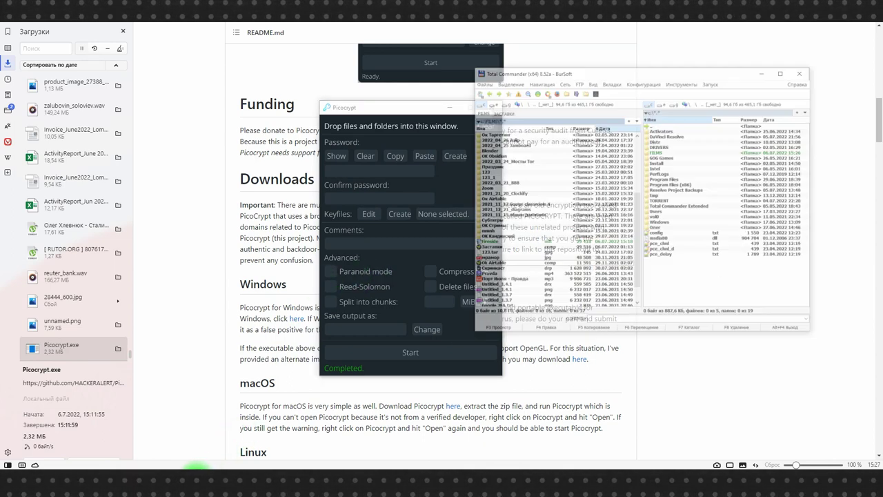
Step: Drop Fireside.odt (28.73 KiB) into Picocrypt so the output becomes Fireside.odt.pcv
{"action": "left_click_drag", "start_coordinate": [522, 217], "coordinate": [398, 130]}
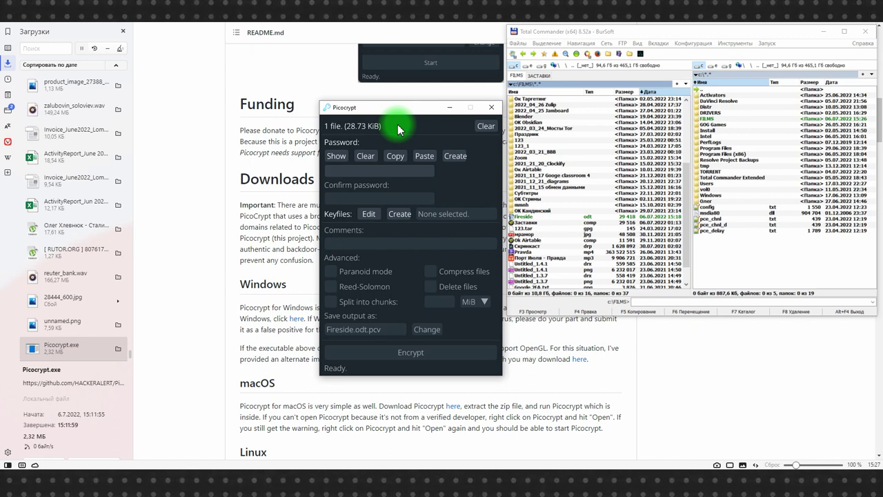
Step: Generate a 32-character password into both fields and paste a copy into a new Notepad++ note
{"action": "left_click", "coordinate": [454, 158]}
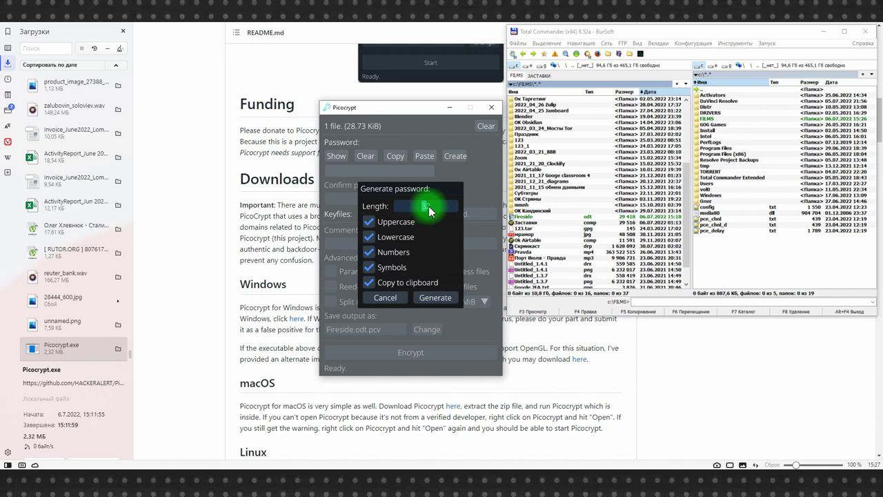
{"action": "left_click", "coordinate": [428, 206]}
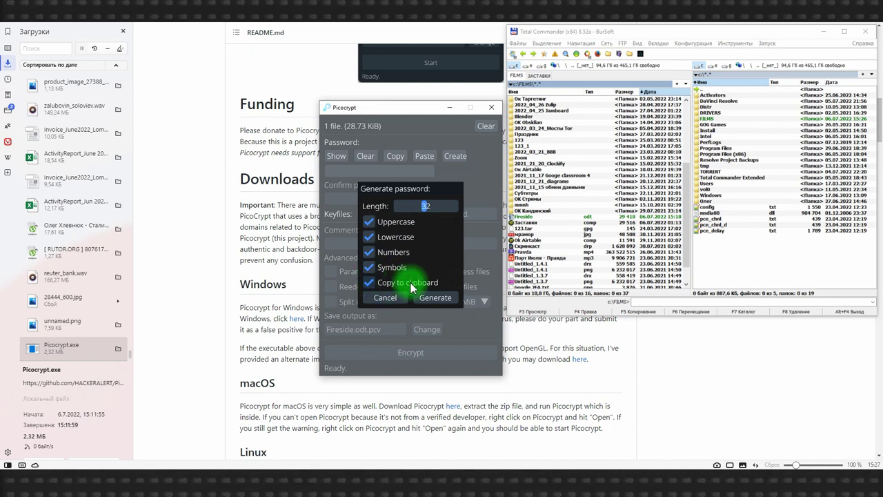
{"action": "left_click", "coordinate": [432, 297]}
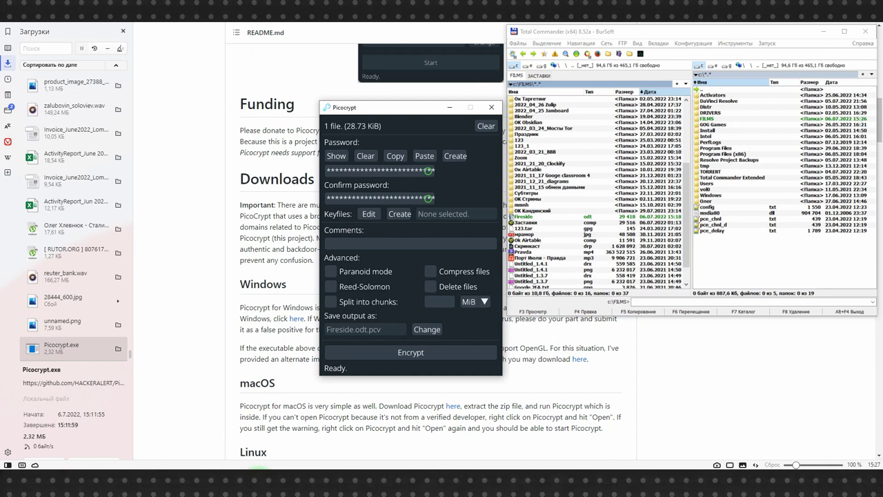
{"action": "key", "text": "ctrl+v"}
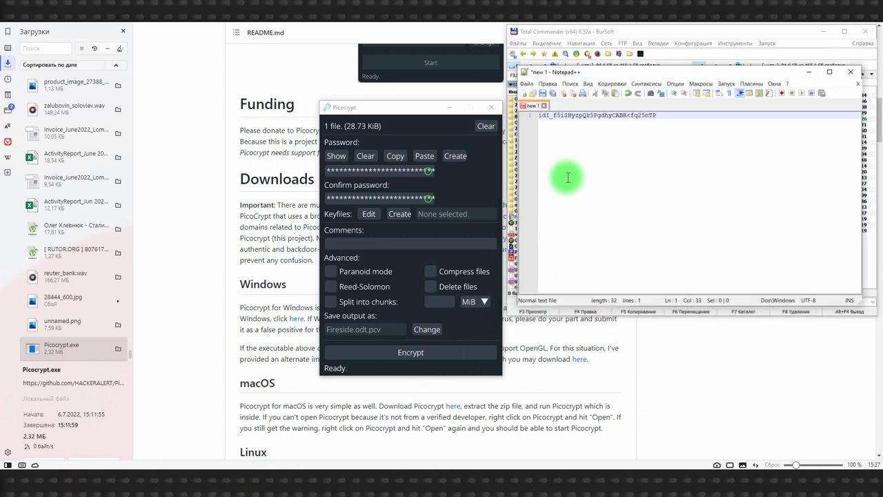
{"action": "left_click", "coordinate": [567, 115]}
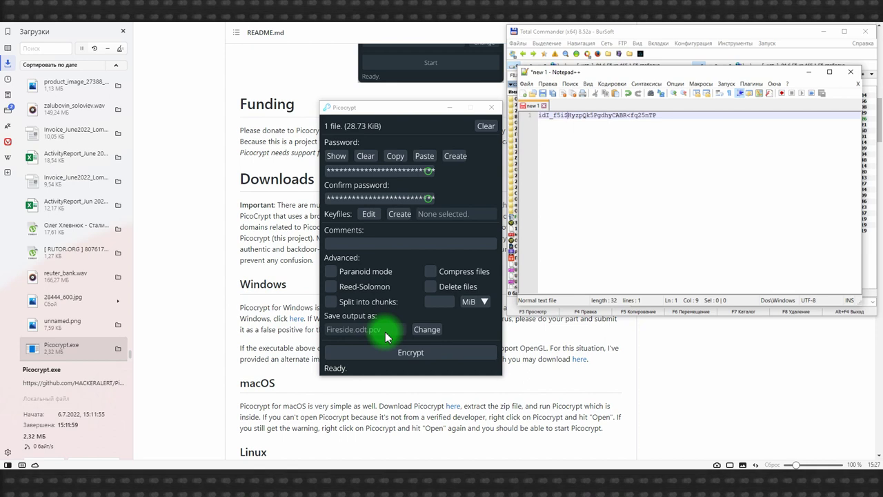
Step: Keep the output name Fireside.odt.pcv and encrypt the document with the generated password
{"action": "left_click", "coordinate": [427, 329]}
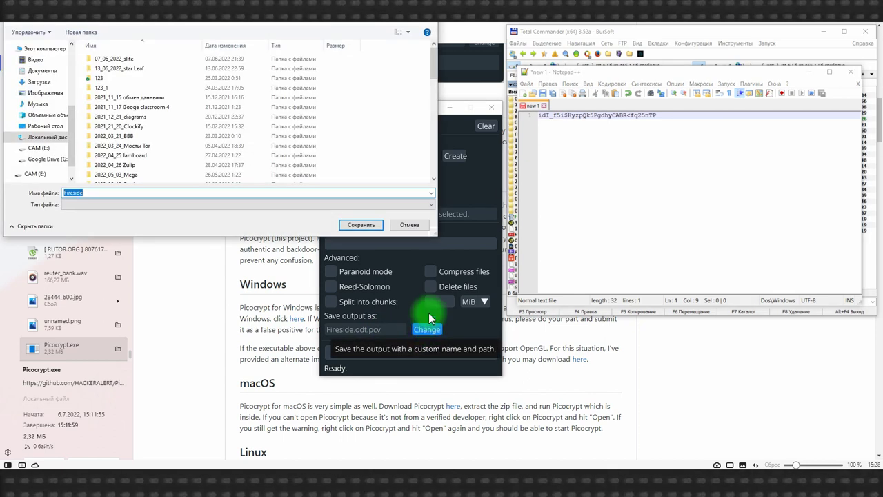
{"action": "scroll", "coordinate": [173, 141], "scroll_direction": "down", "scroll_amount": 10}
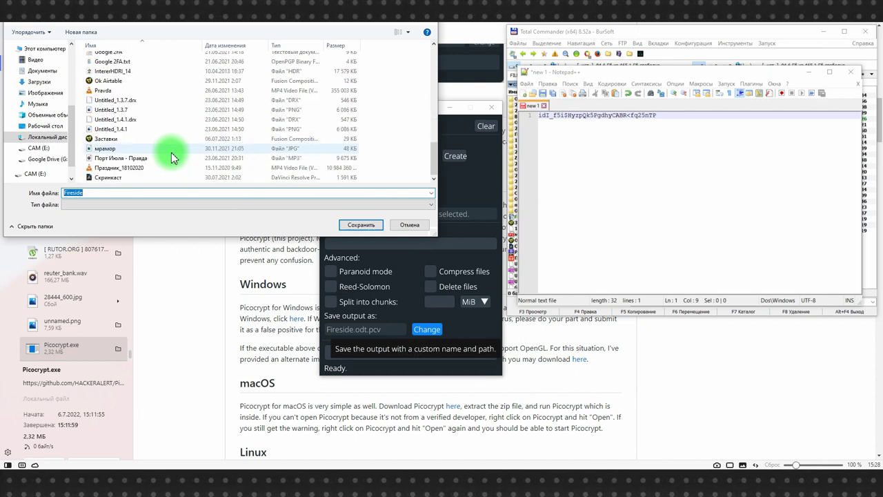
{"action": "scroll", "coordinate": [171, 153], "scroll_direction": "up", "scroll_amount": 1}
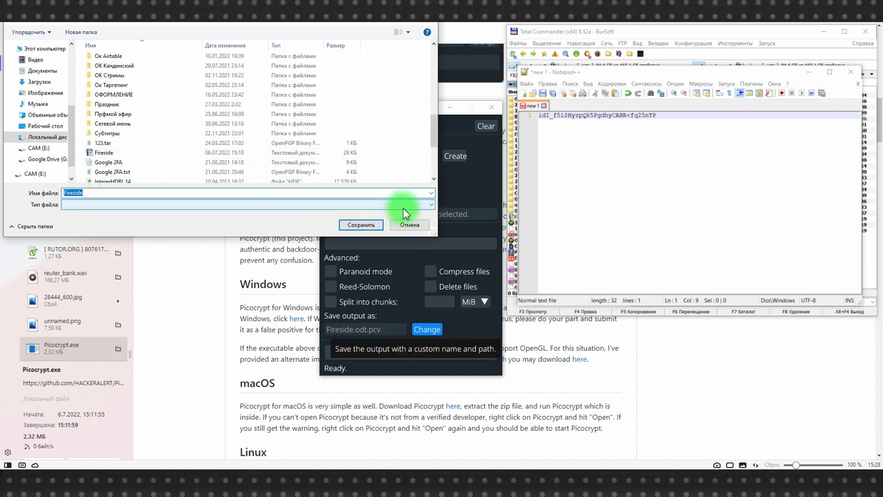
{"action": "left_click", "coordinate": [350, 225]}
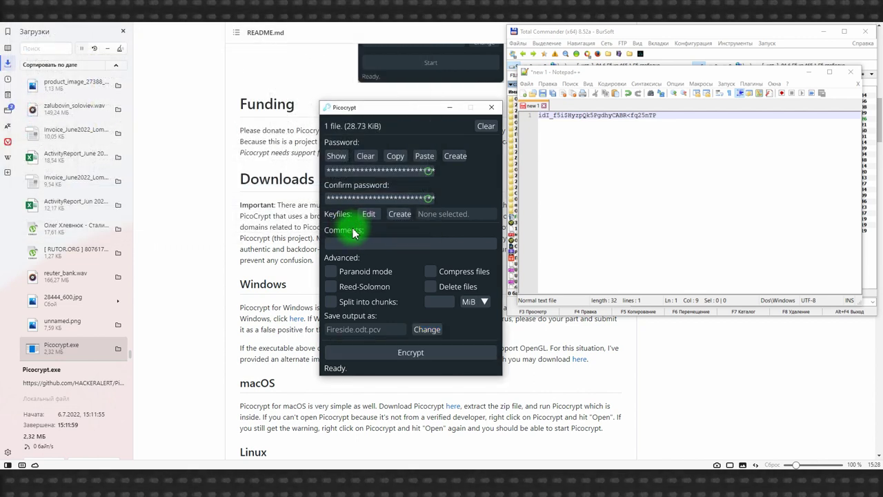
{"action": "left_click", "coordinate": [403, 355]}
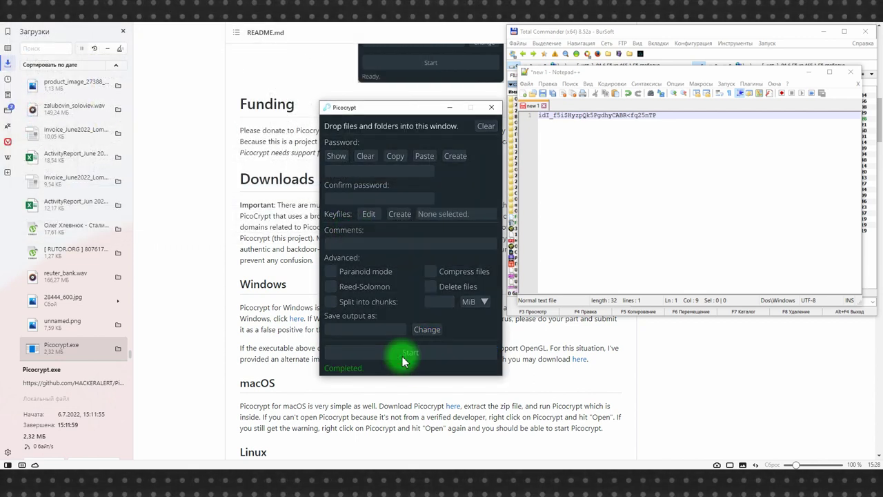
Step: Hide Notepad++ and drop Fireside.odt.pcv (29.50 KiB) from Total Commander into Picocrypt
{"action": "left_click", "coordinate": [187, 470]}
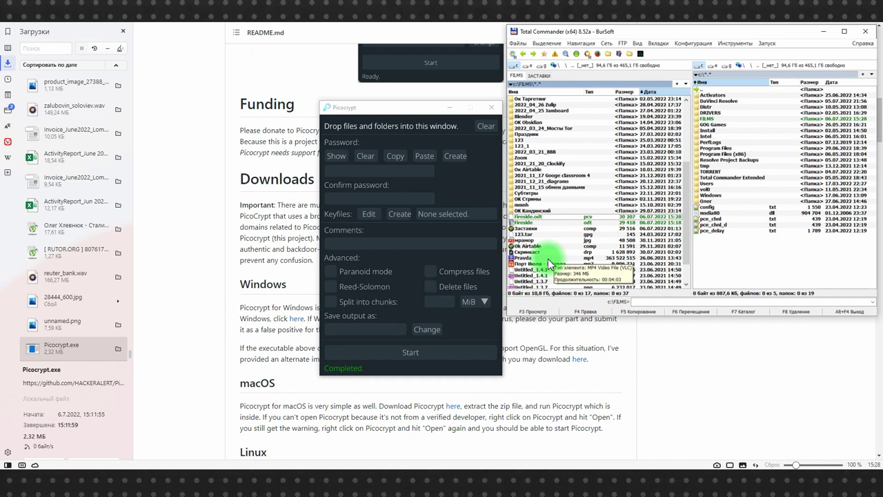
{"action": "left_click", "coordinate": [626, 217], "text": "ctrl"}
{"action": "left_click", "coordinate": [536, 276], "text": "ctrl"}
{"action": "left_click_drag", "start_coordinate": [536, 276], "coordinate": [407, 132]}
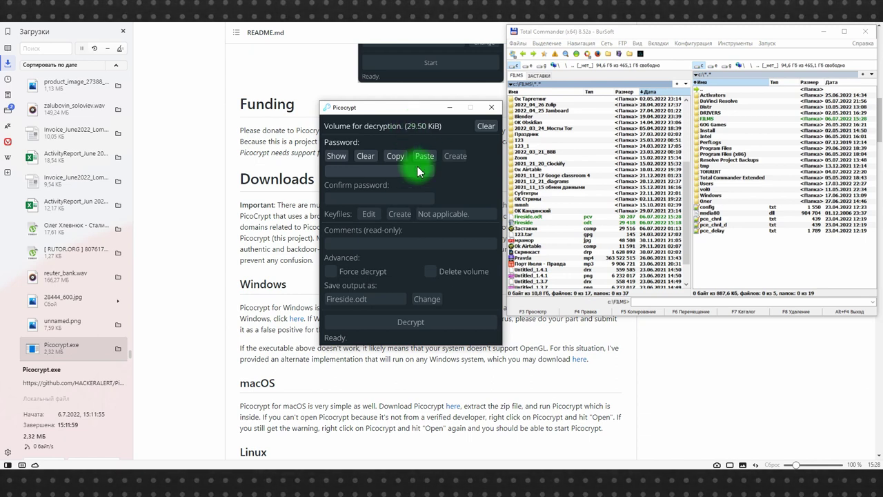
{"action": "key", "text": "alt+Tab"}
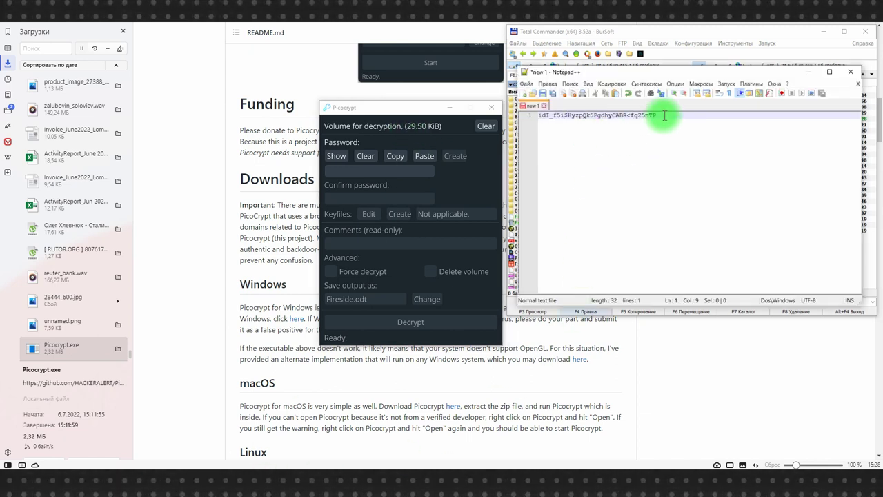
Step: Paste the saved password from the note into the password field and start decrypting
{"action": "left_click_drag", "start_coordinate": [661, 116], "coordinate": [510, 111]}
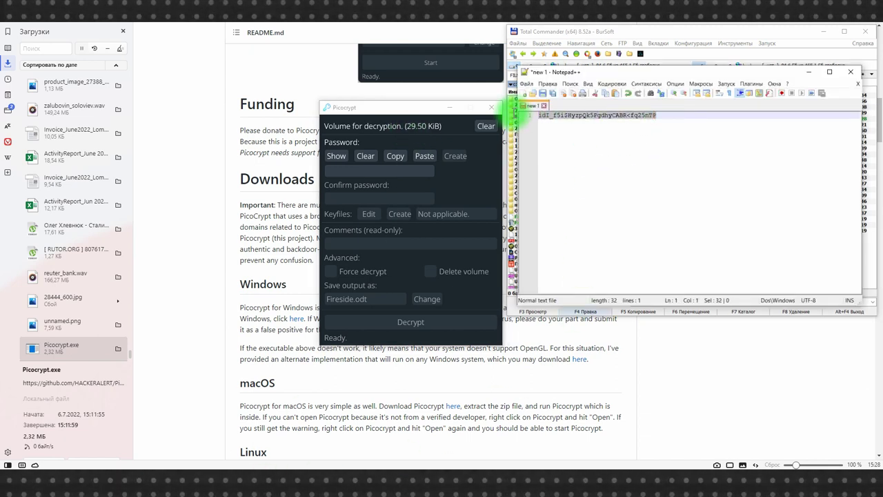
{"action": "left_click", "coordinate": [385, 169]}
{"action": "key", "text": "ctrl+v"}
{"action": "left_click", "coordinate": [407, 322]}
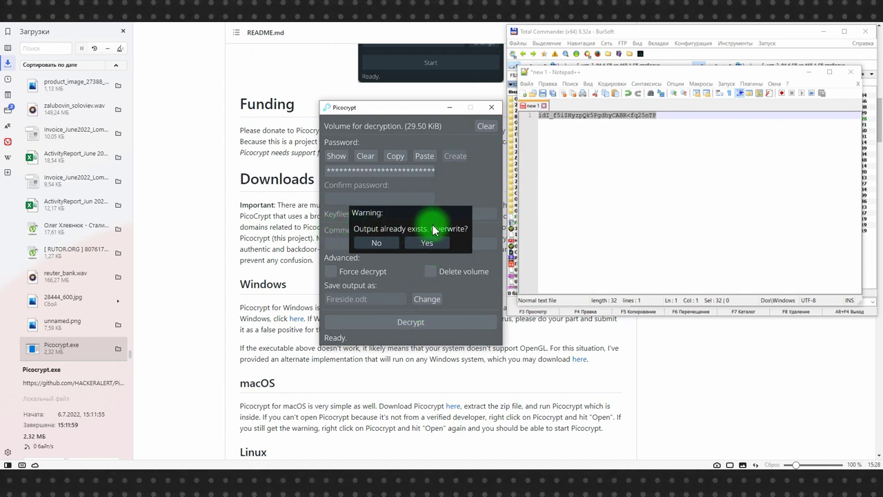
Step: Decline overwriting Fireside.odt, rename the output Fireside1.odt, and finish the decryption
{"action": "left_click", "coordinate": [385, 244]}
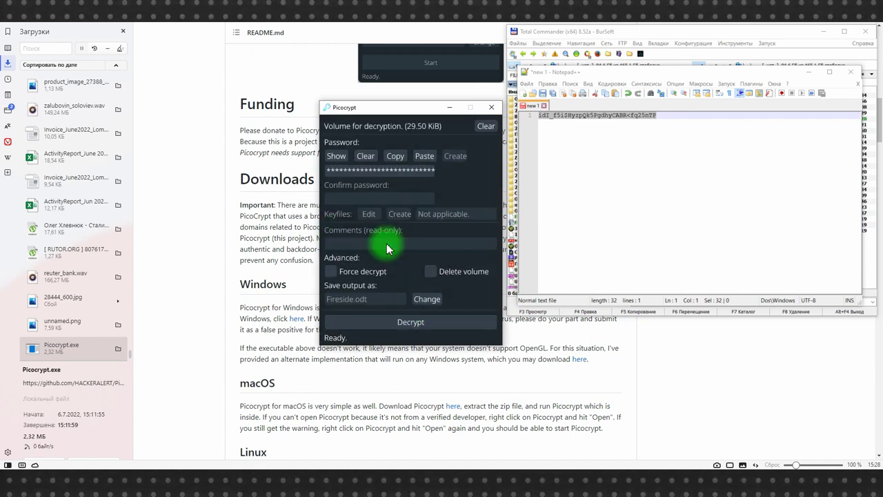
{"action": "left_click", "coordinate": [423, 304]}
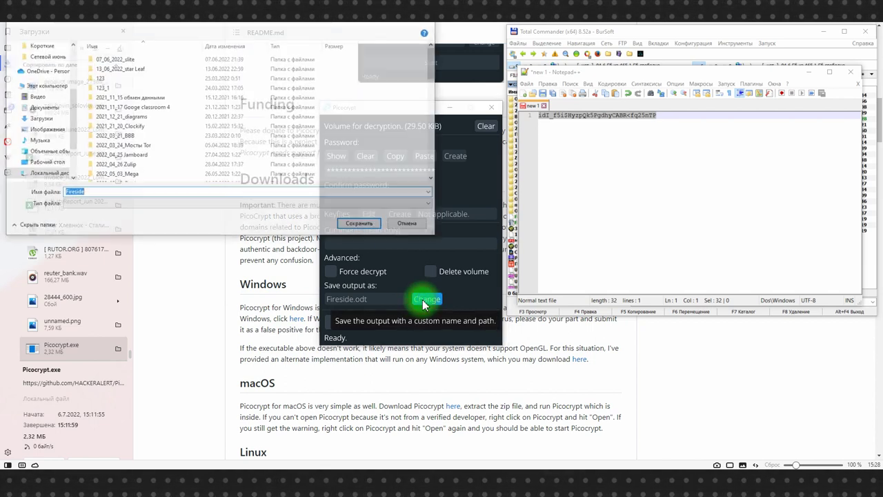
{"action": "left_click", "coordinate": [99, 192]}
{"action": "type", "text": "1"}
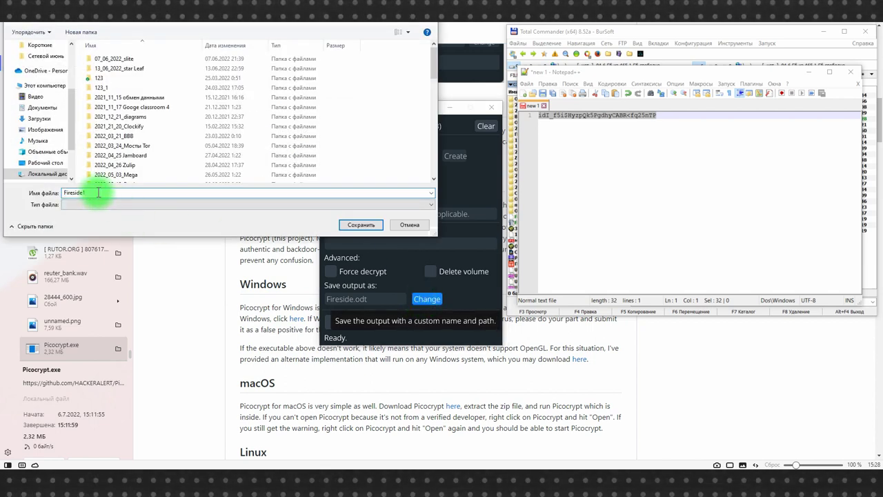
{"action": "left_click", "coordinate": [369, 225]}
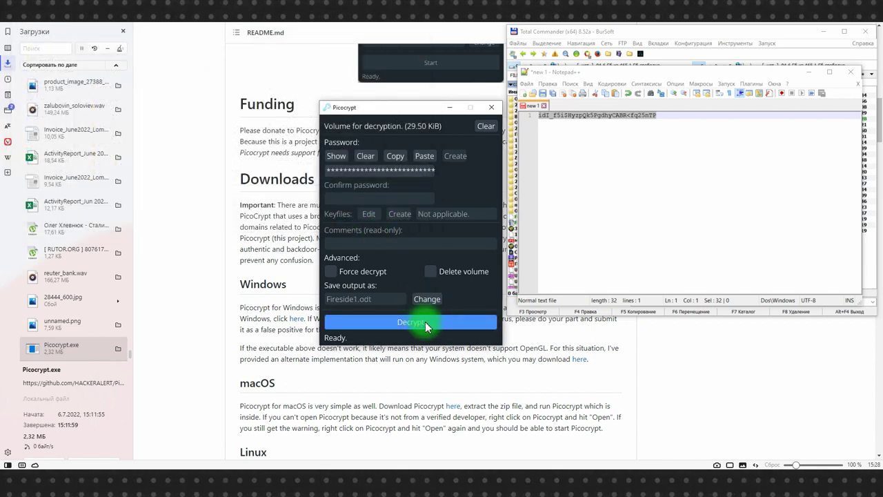
{"action": "left_click", "coordinate": [416, 322]}
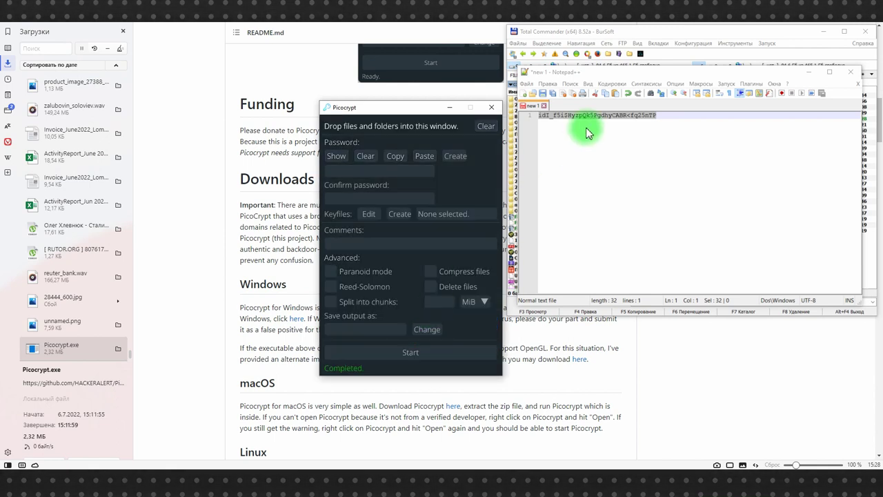
{"action": "left_click", "coordinate": [621, 32]}
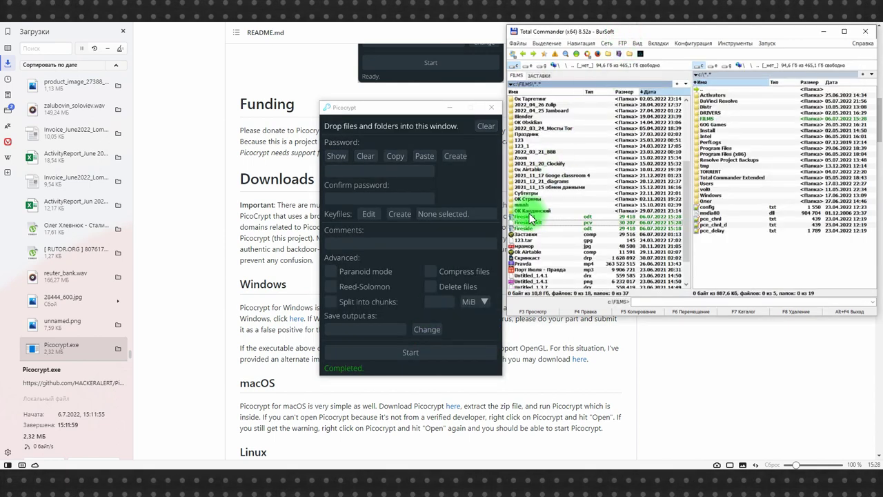
Step: Reload Fireside.odt, generate a new password, and append it to the Notepad++ note
{"action": "left_click_drag", "start_coordinate": [522, 228], "coordinate": [366, 123]}
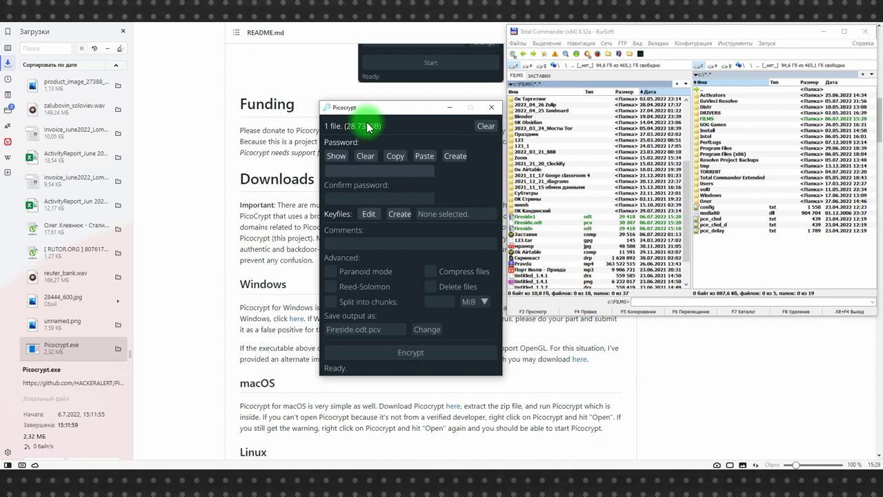
{"action": "left_click", "coordinate": [336, 156]}
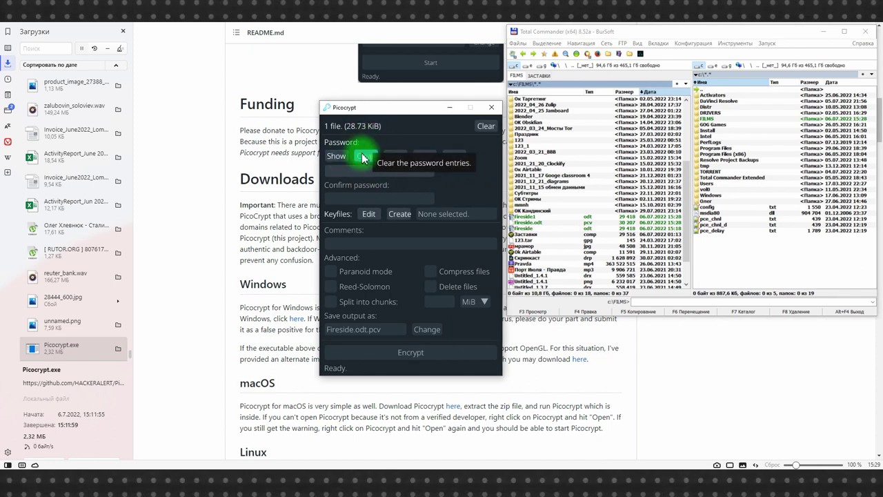
{"action": "left_click", "coordinate": [456, 156]}
{"action": "left_click", "coordinate": [429, 297]}
{"action": "left_click", "coordinate": [335, 158]}
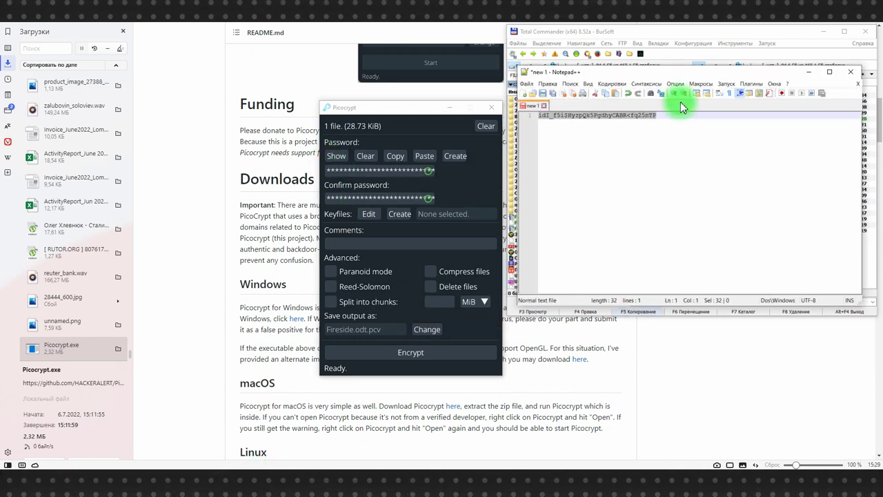
{"action": "key", "text": "End"}
{"action": "key", "text": "Return"}
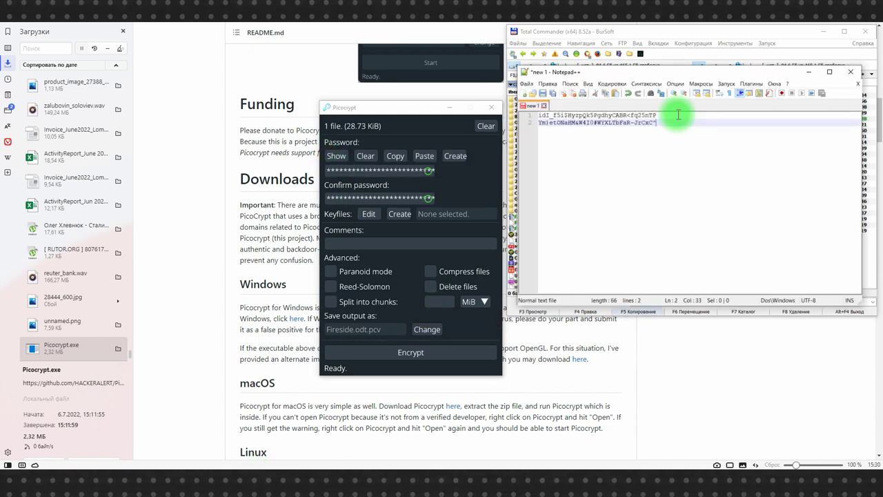
{"action": "left_click", "coordinate": [410, 108]}
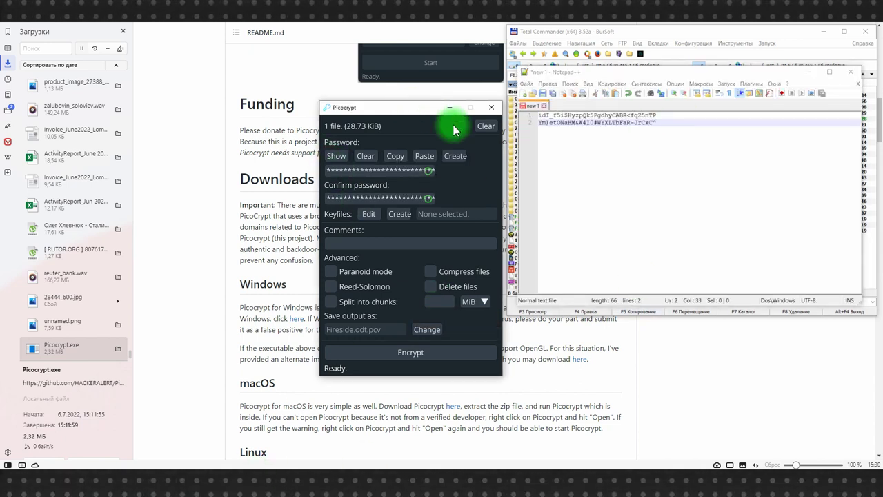
Step: Add мрамор.jpg and Untitled_1.4.1.png as keyfiles from Total Commander
{"action": "left_click", "coordinate": [366, 218]}
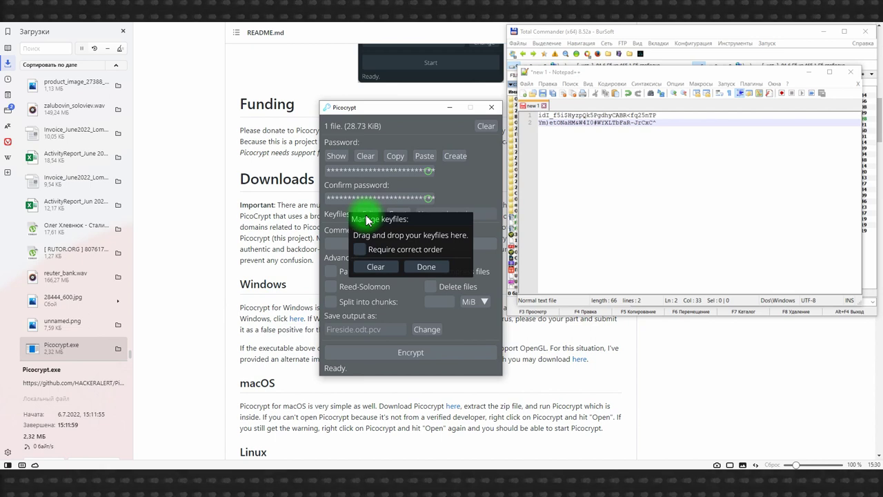
{"action": "left_click", "coordinate": [616, 33]}
{"action": "left_click_drag", "start_coordinate": [576, 197], "coordinate": [355, 228]}
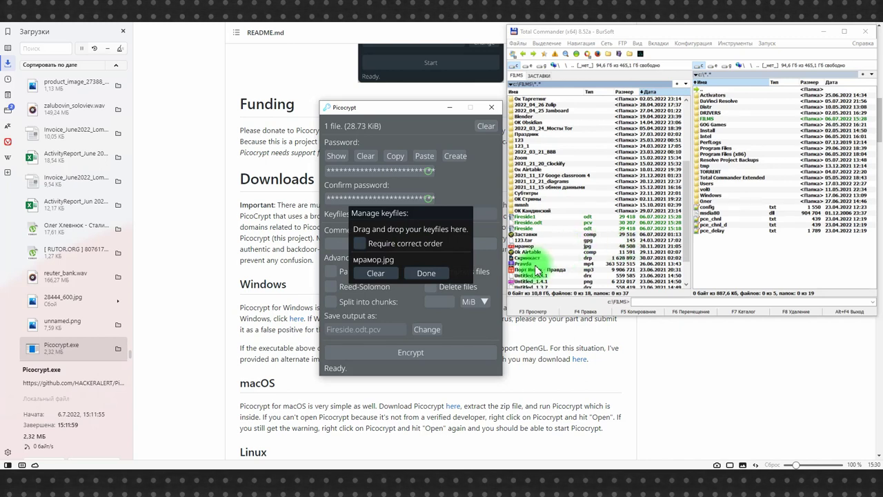
{"action": "scroll", "coordinate": [522, 269], "scroll_direction": "down", "scroll_amount": 1}
{"action": "left_click_drag", "start_coordinate": [520, 266], "coordinate": [385, 254]}
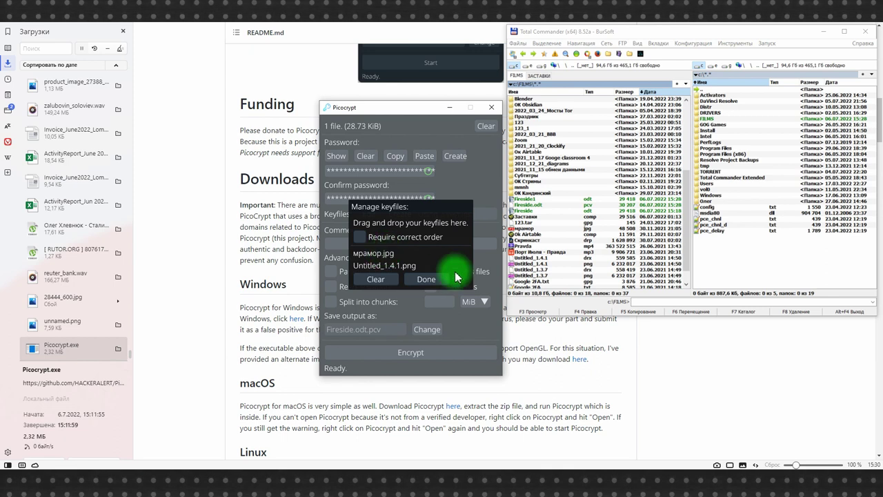
{"action": "left_click", "coordinate": [419, 282]}
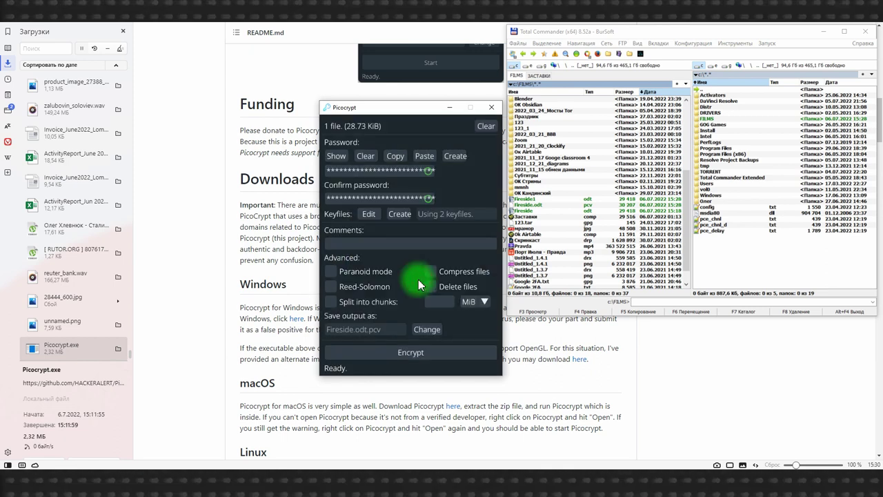
Step: Clear the password, enable Delete files, and switch Compress files on then back off
{"action": "left_click", "coordinate": [365, 156]}
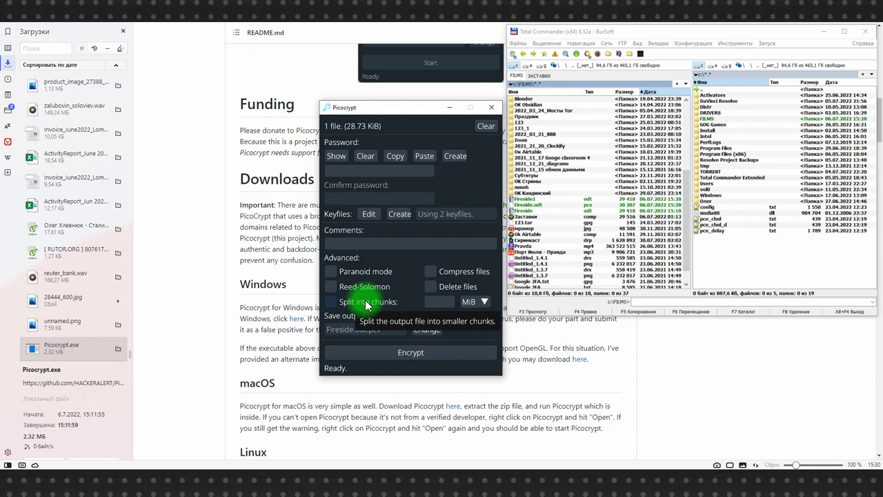
{"action": "left_click", "coordinate": [439, 276]}
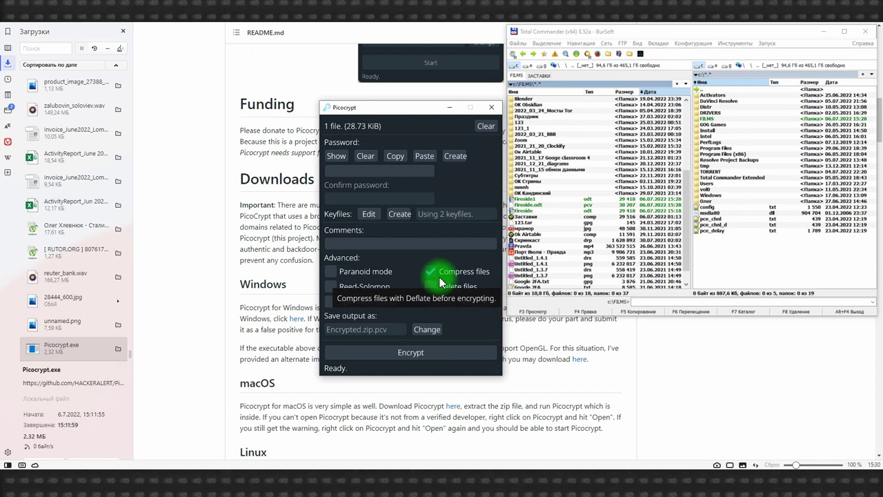
{"action": "left_click", "coordinate": [429, 287]}
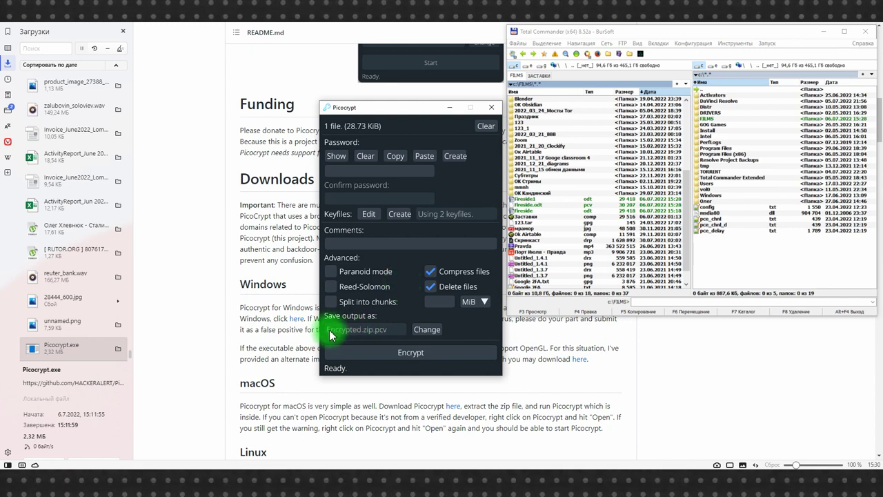
{"action": "left_click", "coordinate": [429, 271]}
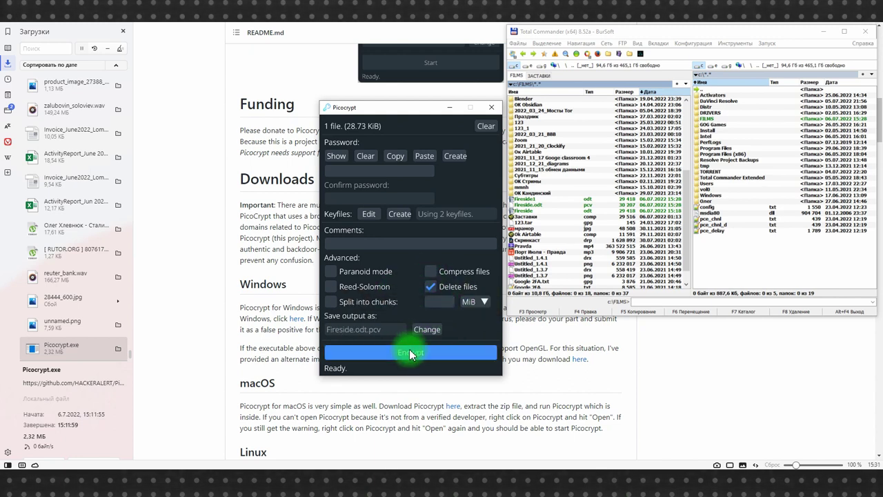
Step: Decline overwriting and encrypt Fireside.odt into Fireside123.odt.pcv using the two keyfiles
{"action": "left_click", "coordinate": [408, 352]}
{"action": "left_click", "coordinate": [379, 256]}
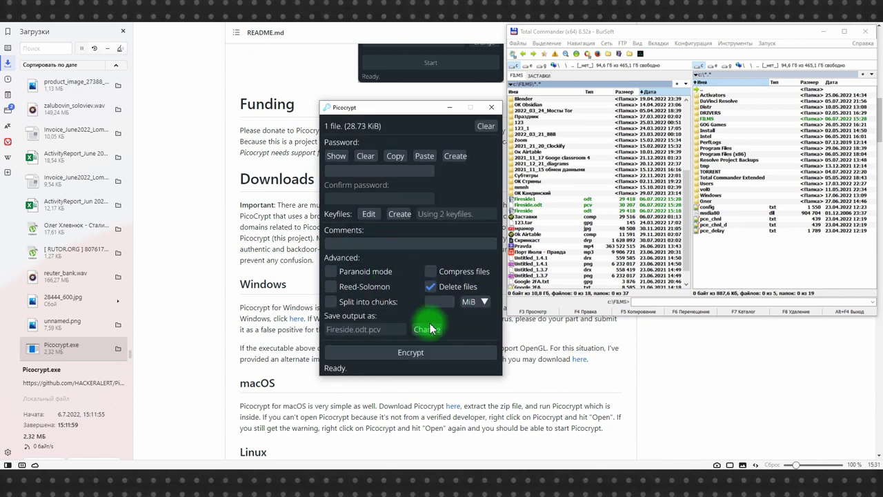
{"action": "left_click", "coordinate": [427, 329]}
{"action": "left_click", "coordinate": [89, 192]}
{"action": "type", "text": "123"}
{"action": "left_click", "coordinate": [364, 225]}
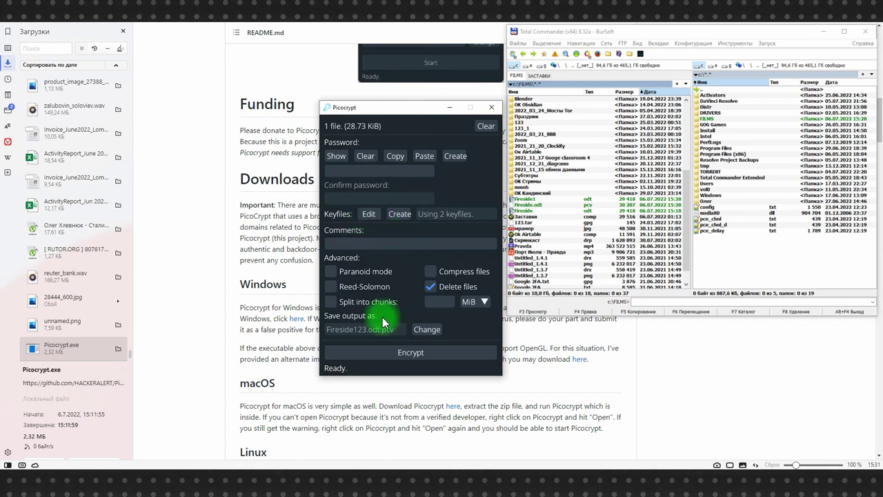
{"action": "left_click", "coordinate": [435, 356]}
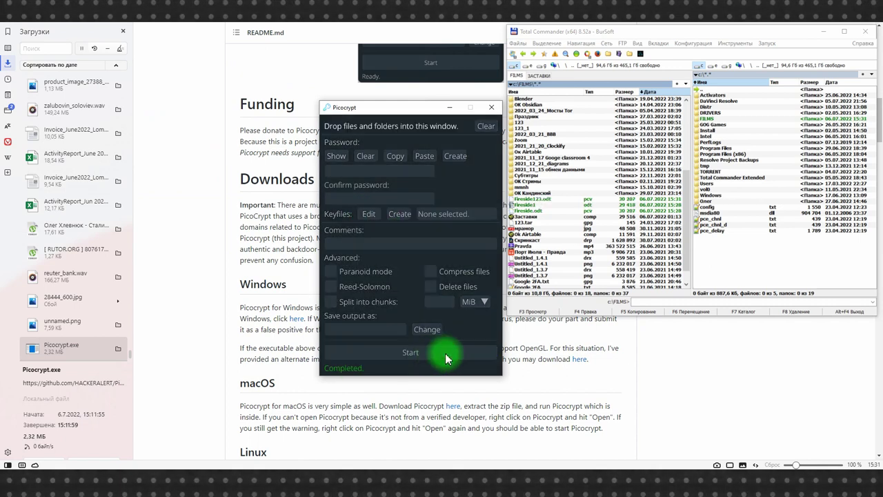
Step: Load Fireside123.odt.pcv, add мрамор.jpg and Untitled_1.4.1.png keyfiles, and decrypt to Fireside123.odt
{"action": "left_click_drag", "start_coordinate": [403, 141], "coordinate": [404, 132]}
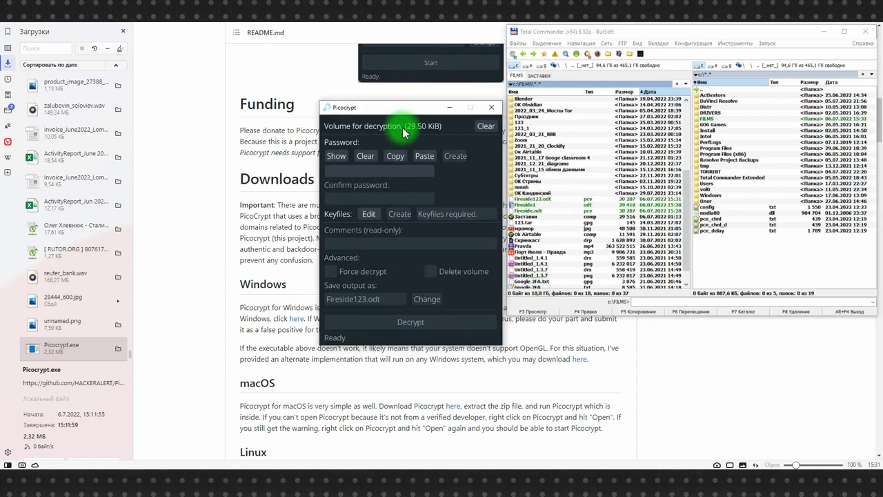
{"action": "left_click", "coordinate": [369, 213]}
{"action": "left_click_drag", "start_coordinate": [523, 227], "coordinate": [410, 238]}
{"action": "left_click_drag", "start_coordinate": [528, 264], "coordinate": [421, 234]}
{"action": "left_click", "coordinate": [426, 259]}
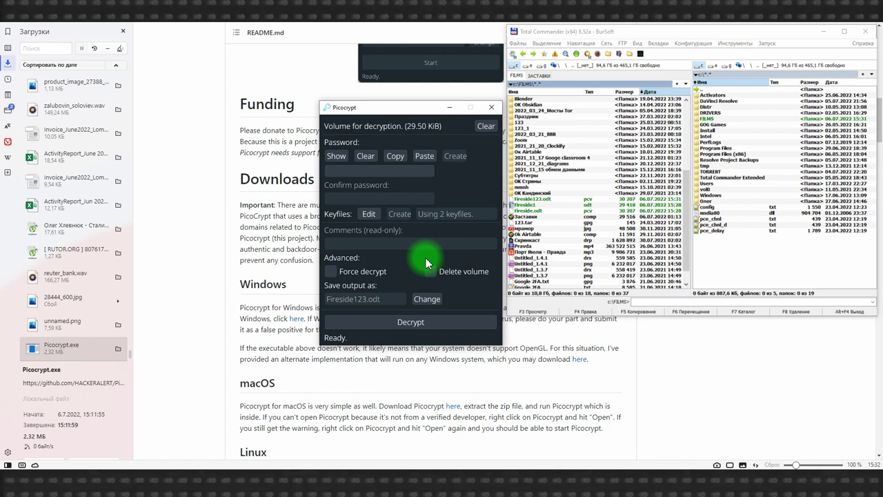
{"action": "left_click", "coordinate": [405, 321]}
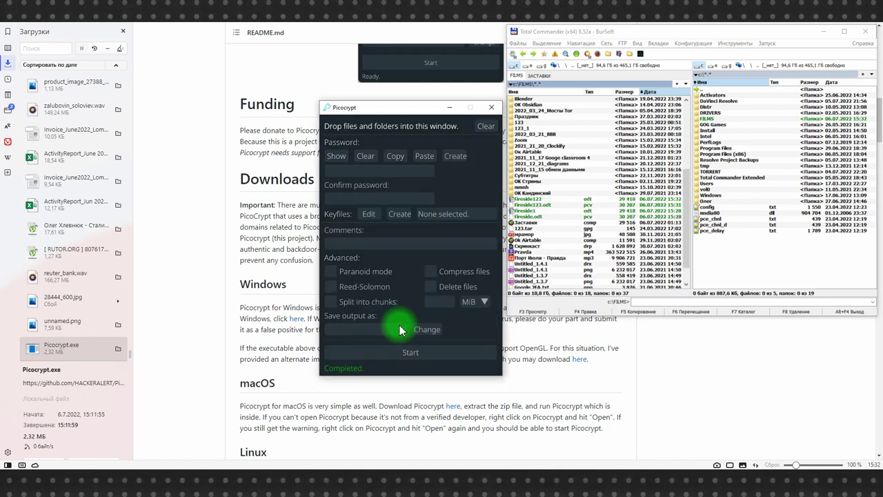